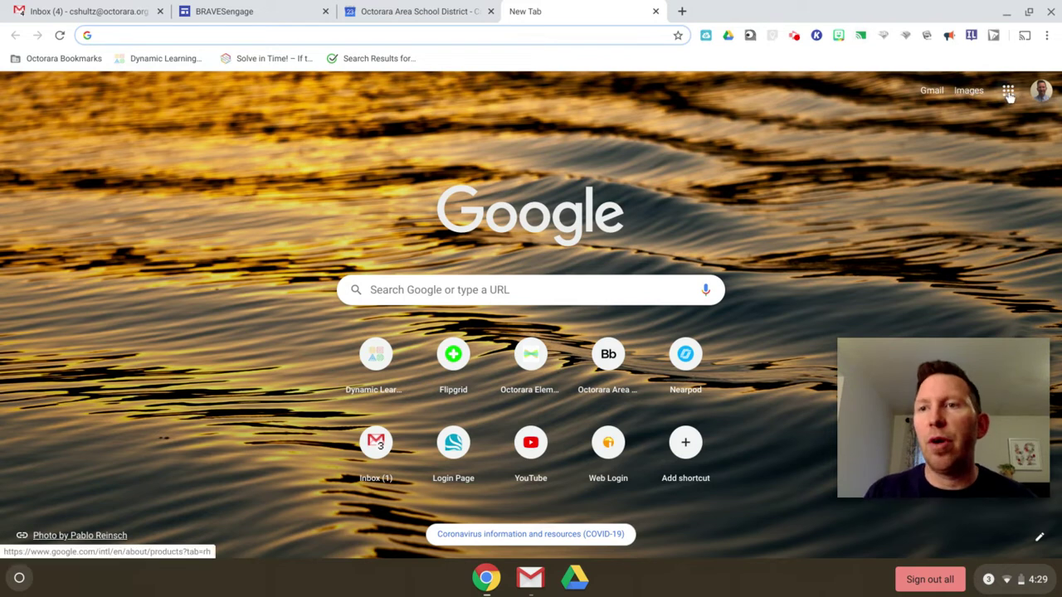
# Look through the Google apps list for the Hangouts and Meet apps
pyautogui.click(1008, 90)
pyautogui.scroll(-3, 972, 251)
pyautogui.scroll(-5, 973, 251)
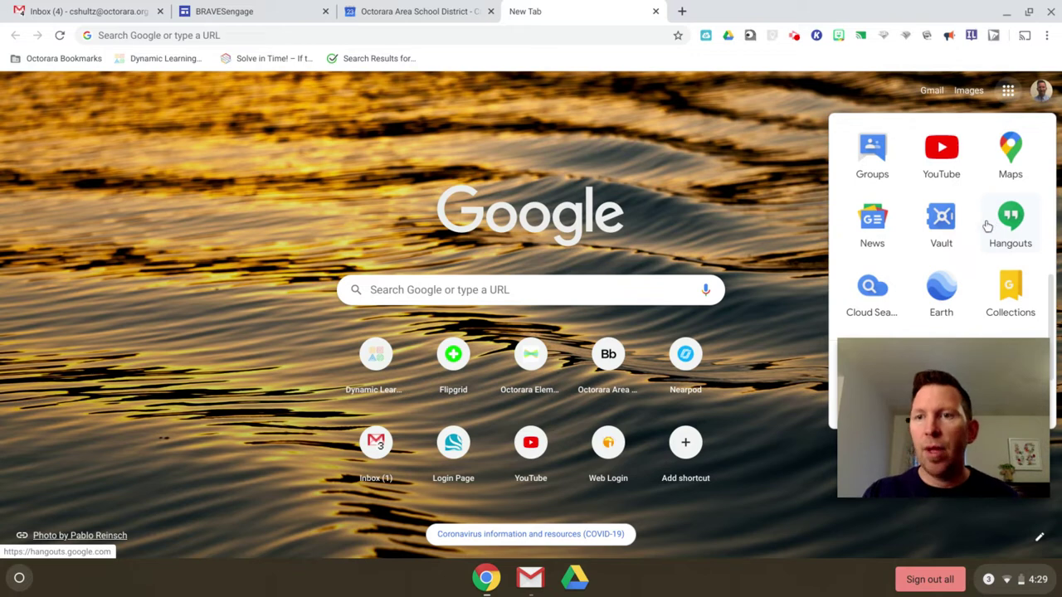
pyautogui.scroll(3, 984, 225)
pyautogui.scroll(3, 979, 227)
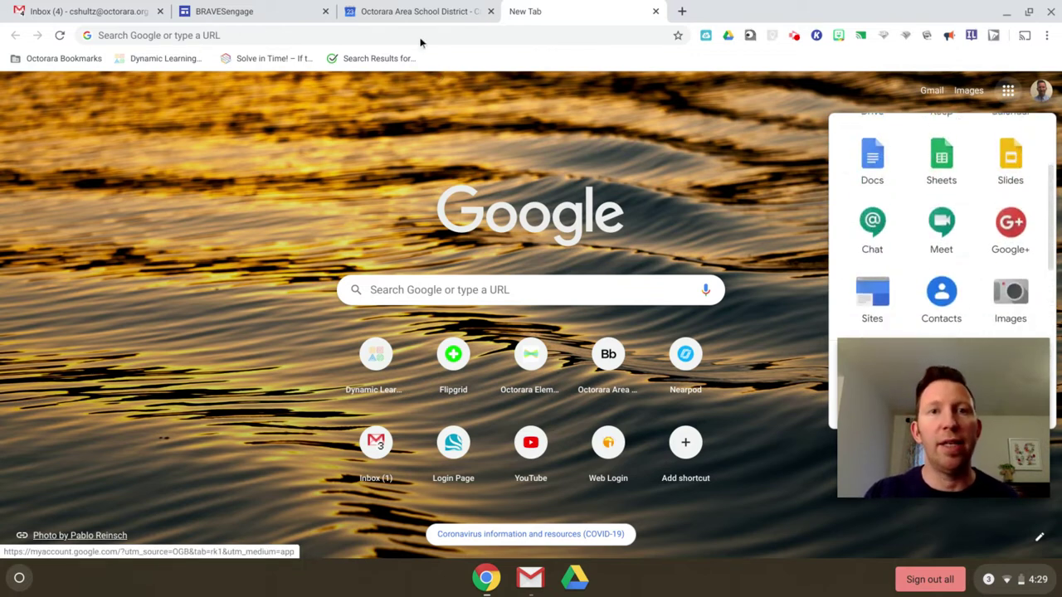
# Switch to Google Calendar and start an event titled "PLC meeting" for March 25, 2020, from 7:00am to 8:00am
pyautogui.click(424, 12)
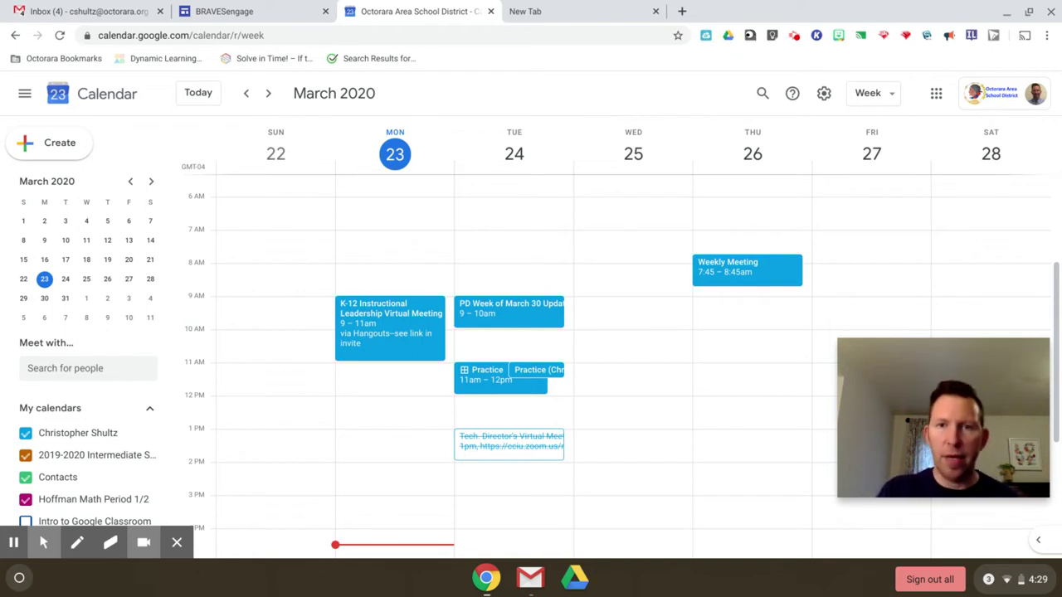
pyautogui.click(622, 239)
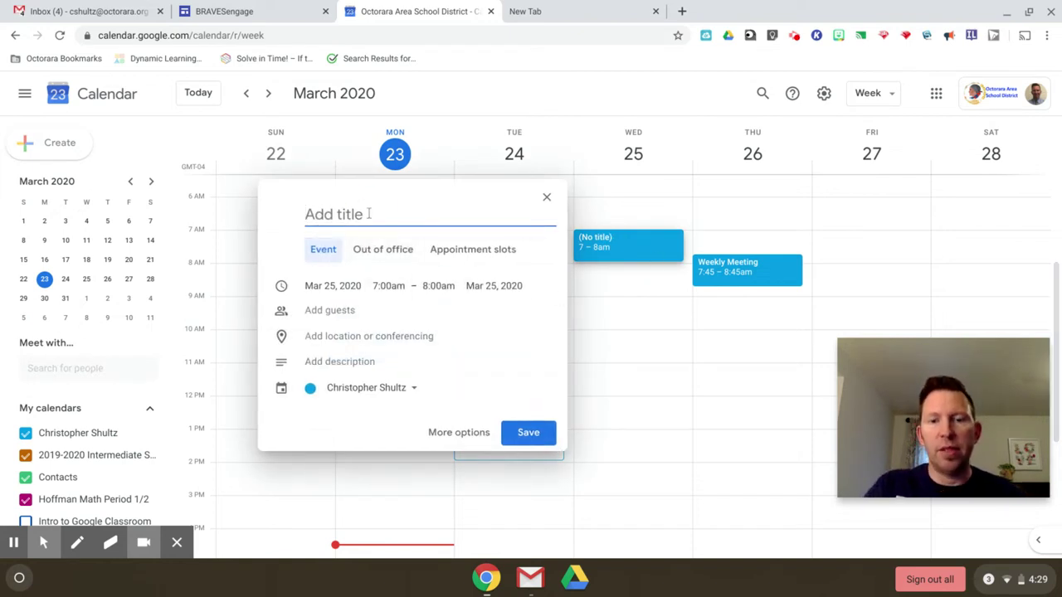
pyautogui.write('PLC meeting')
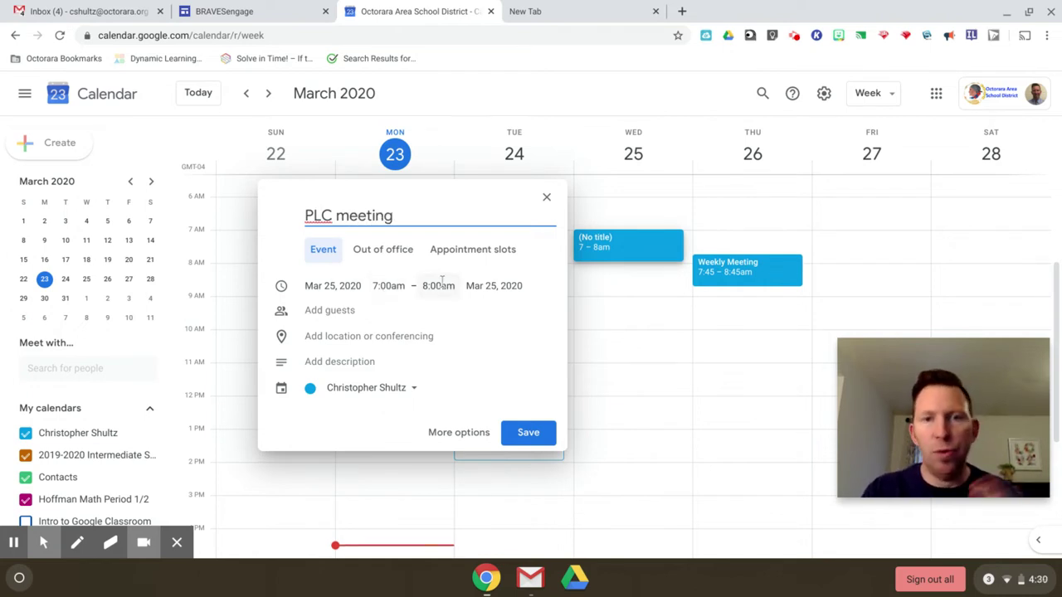
pyautogui.click(442, 286)
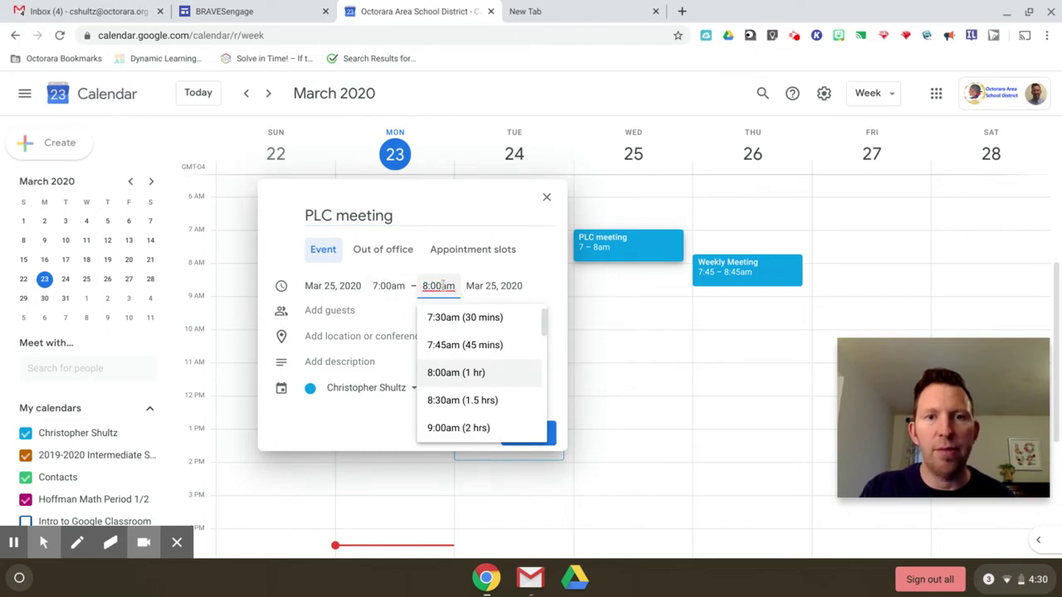
pyautogui.click(356, 312)
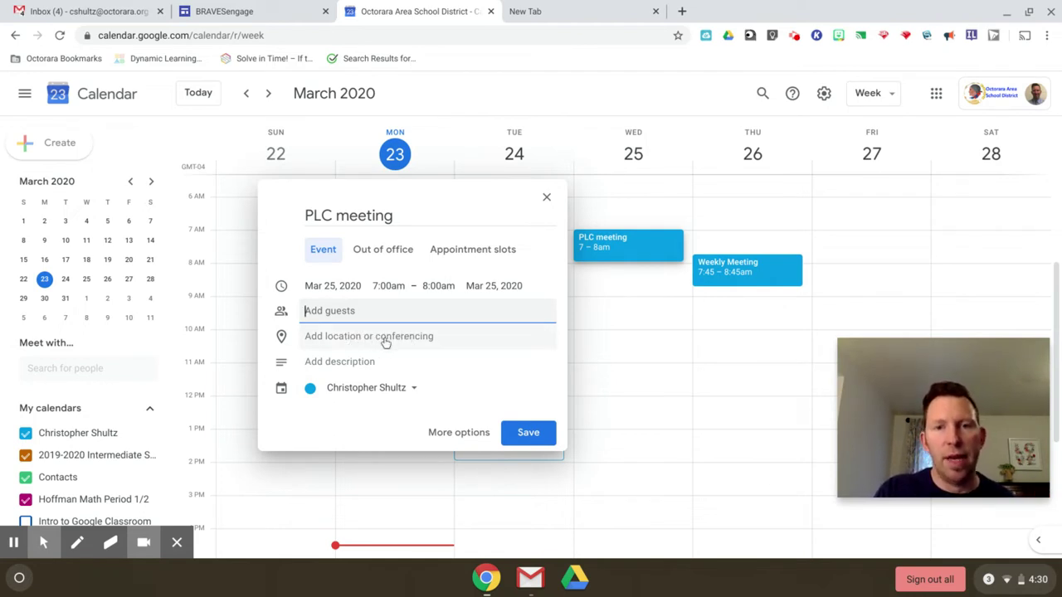
# Open the full details of the PLC meeting event and add two suggested colleagues as guests
pyautogui.click(465, 433)
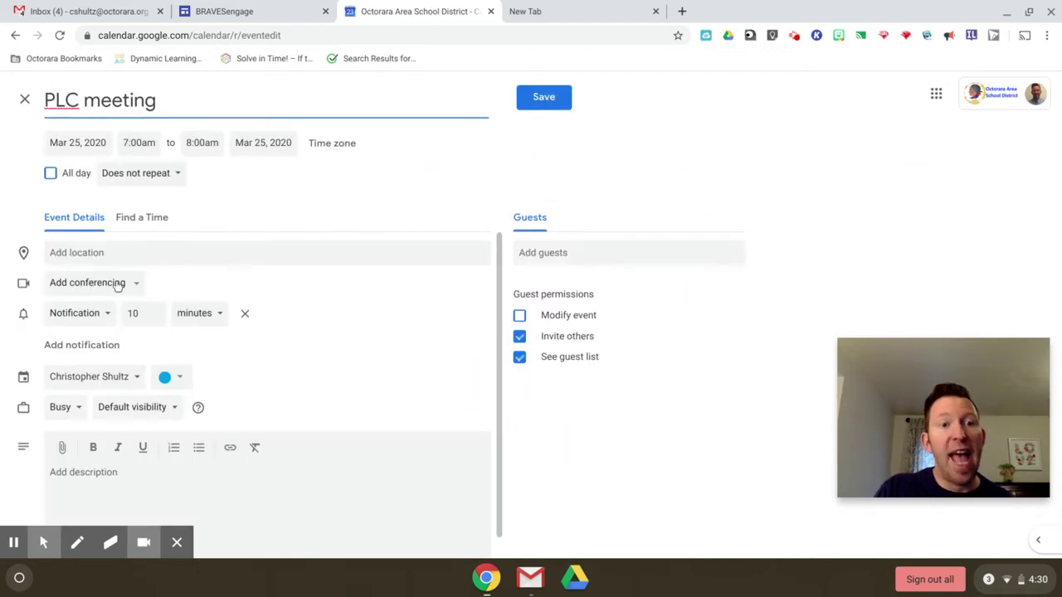
pyautogui.click(557, 254)
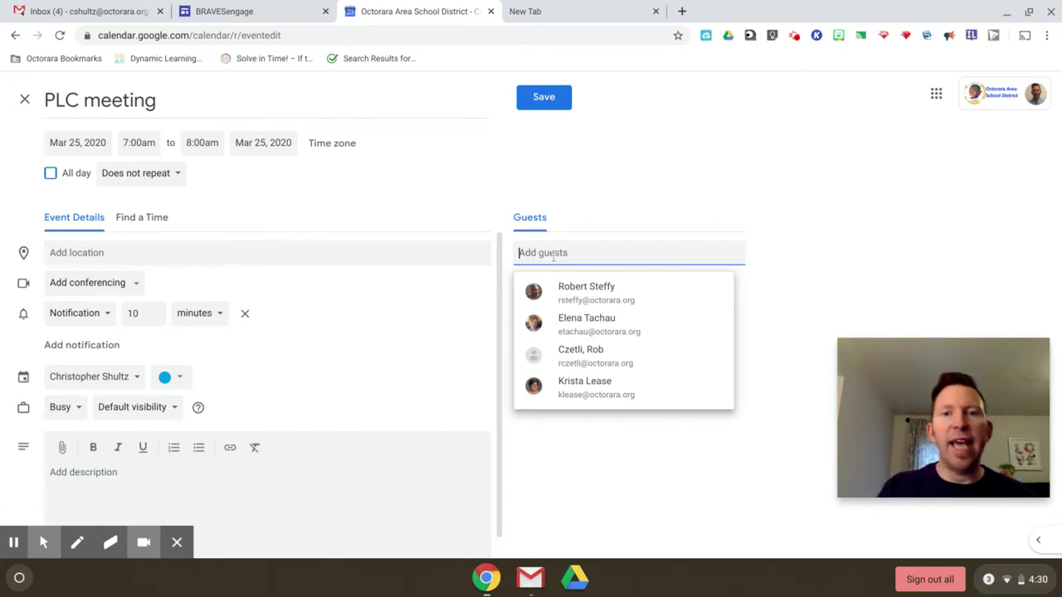
pyautogui.click(569, 290)
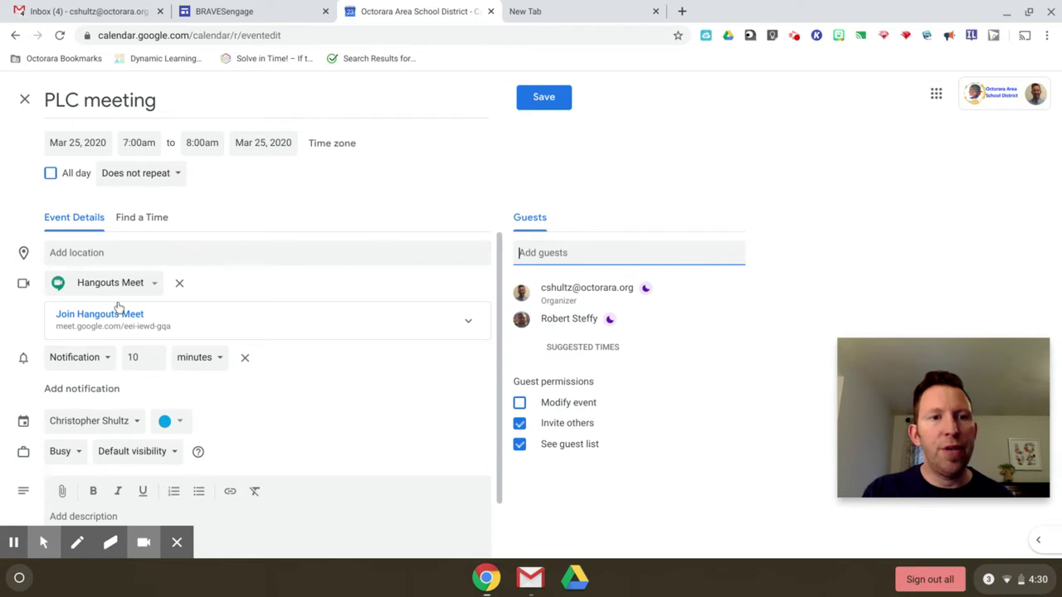
pyautogui.click(561, 251)
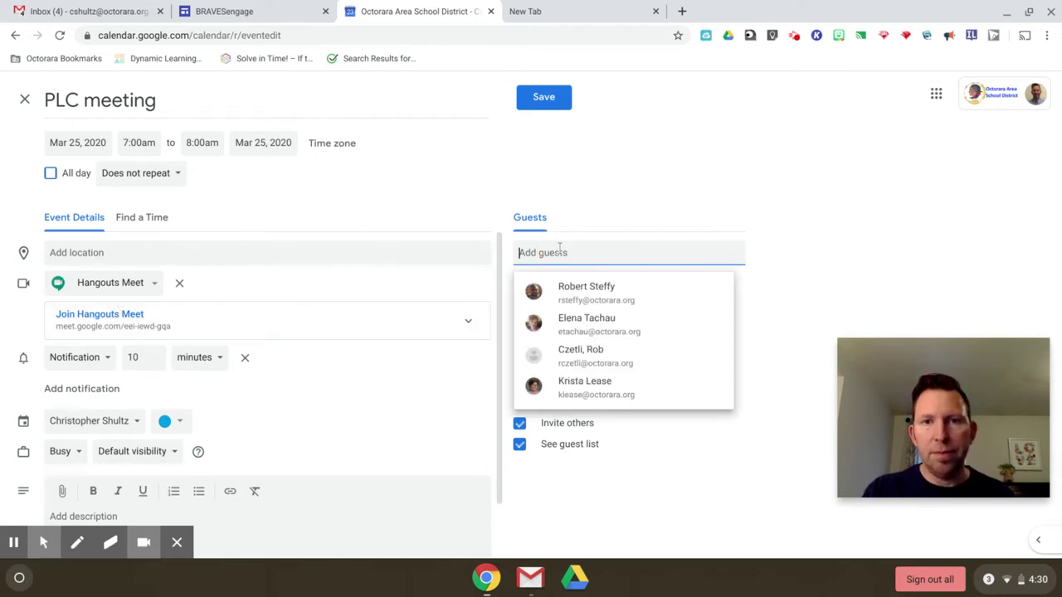
pyautogui.click(591, 322)
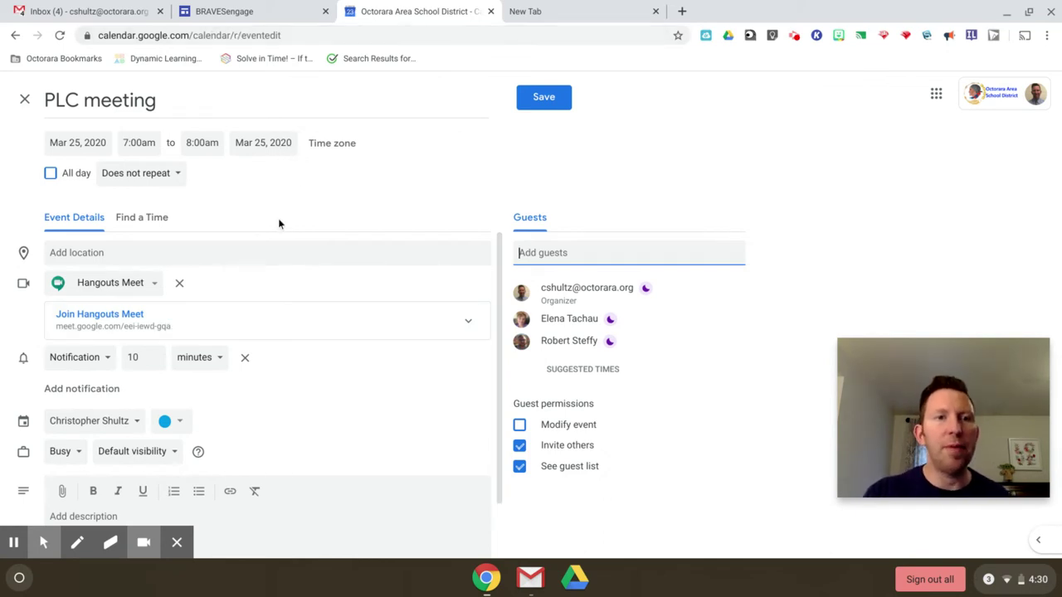
# Join the Hangouts Meet video call attached to the PLC meeting event
pyautogui.click(124, 315)
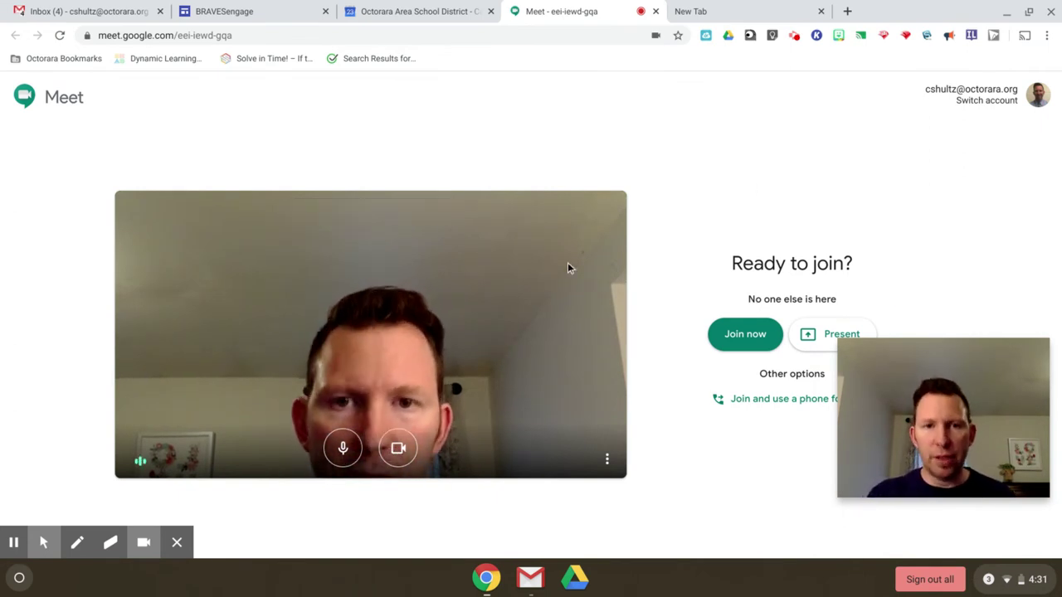
pyautogui.click(733, 334)
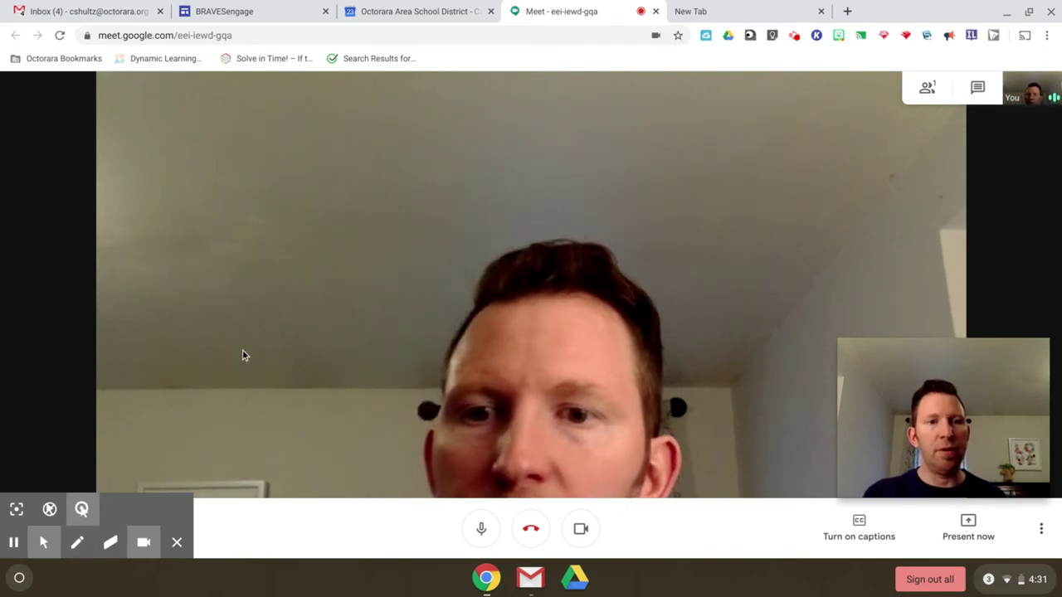
pyautogui.click(351, 534)
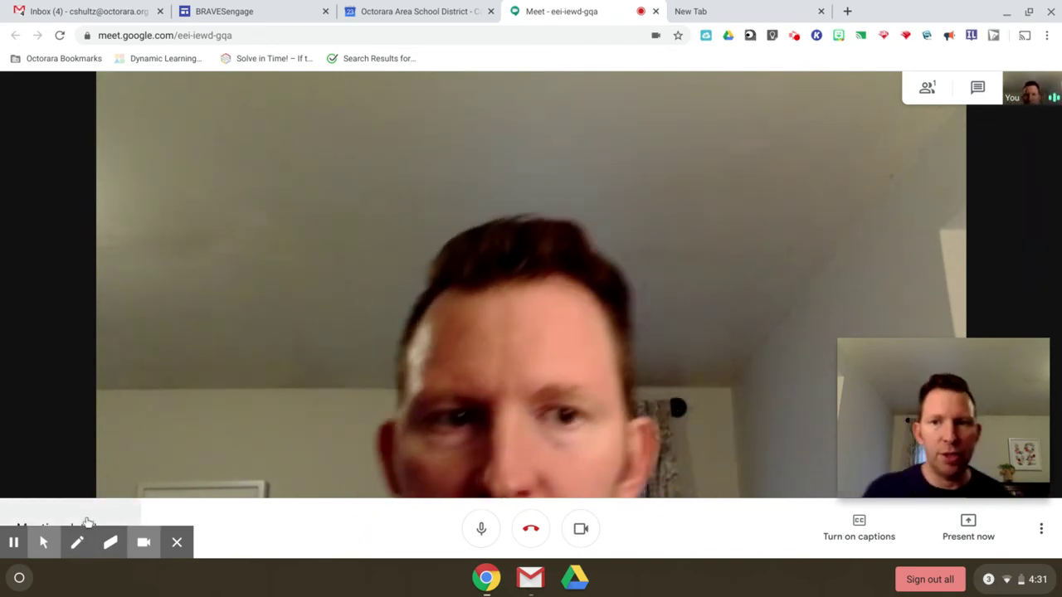
# Copy the joining info from the meeting details and close the video call
pyautogui.click(87, 525)
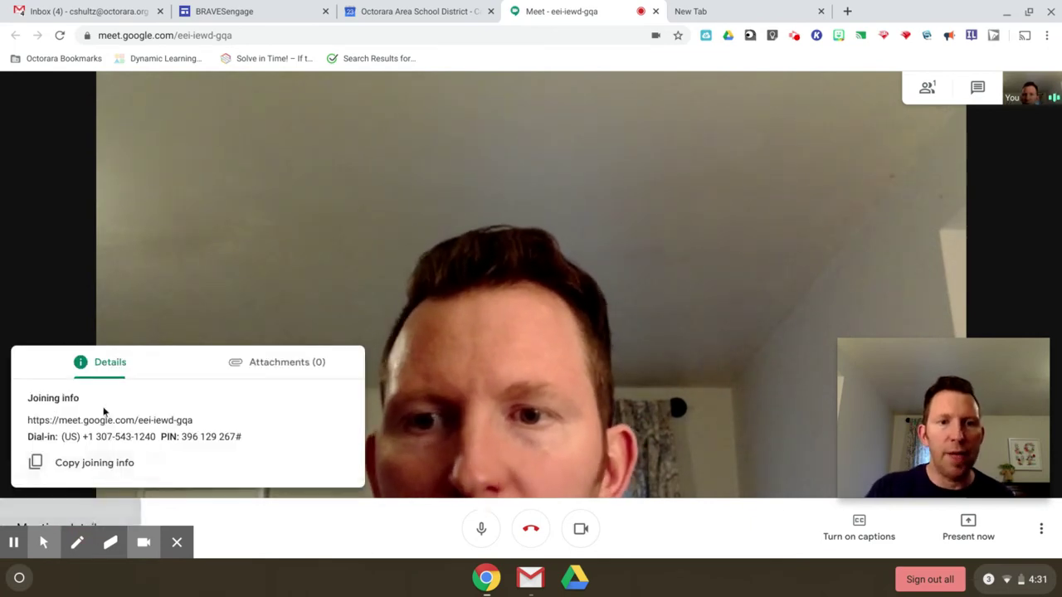
pyautogui.click(102, 466)
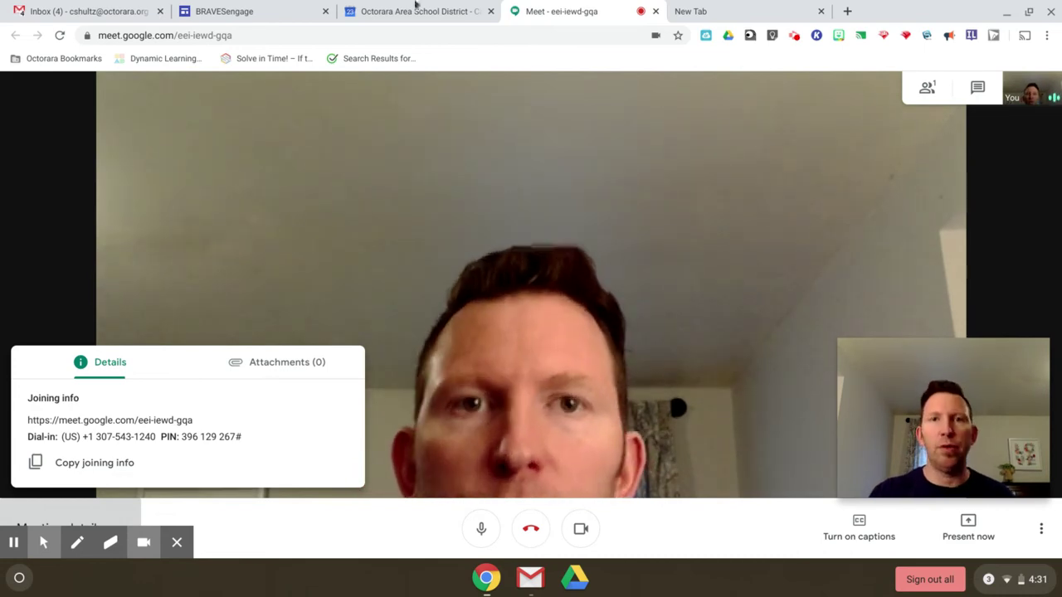
pyautogui.click(657, 11)
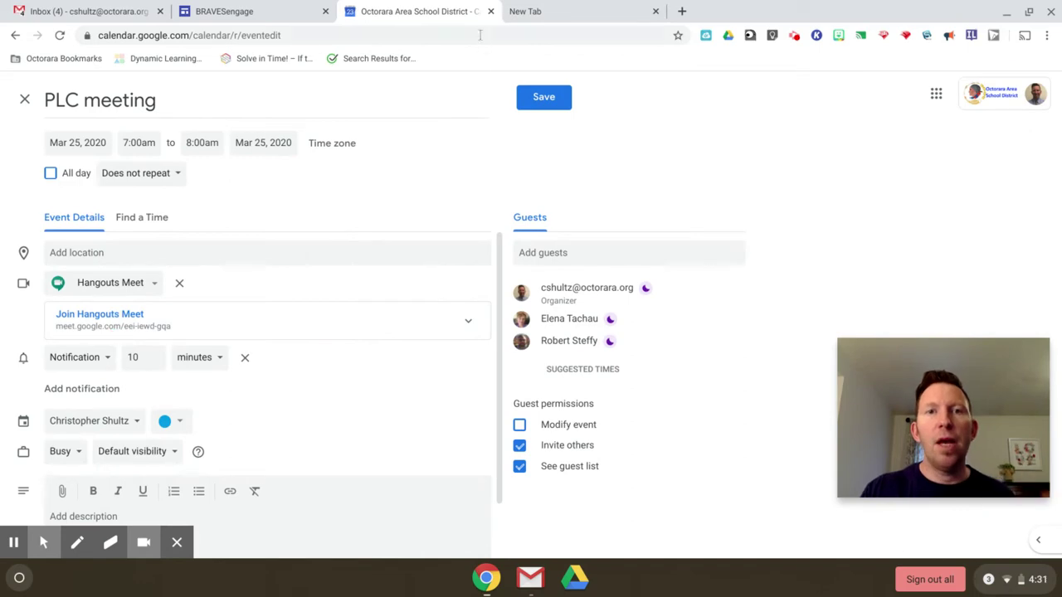
# Open Google Meet from the Google apps list and start a meeting with the nickname "plc"
pyautogui.click(571, 10)
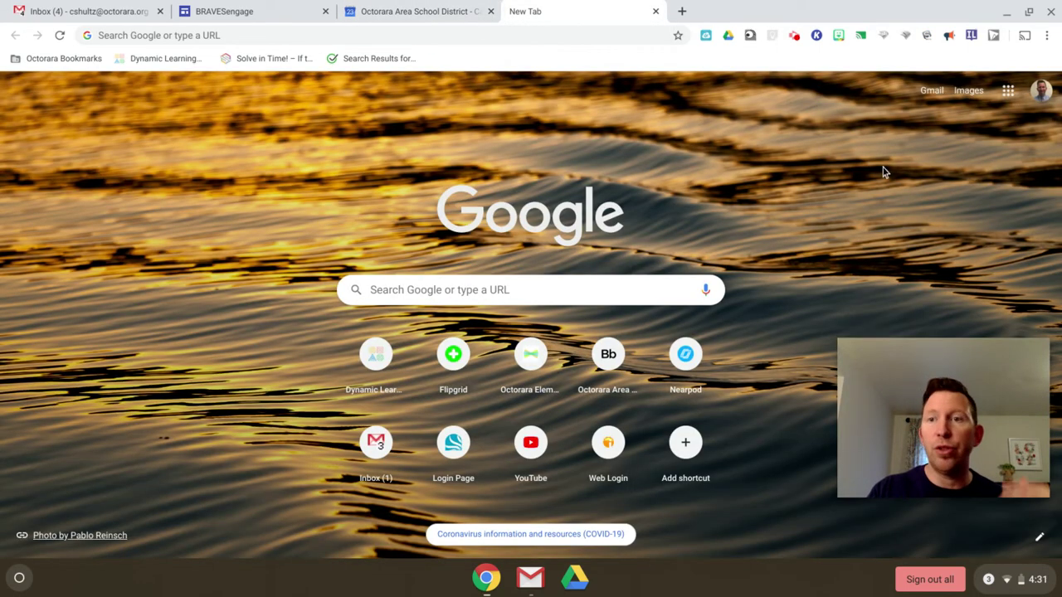
pyautogui.click(1008, 90)
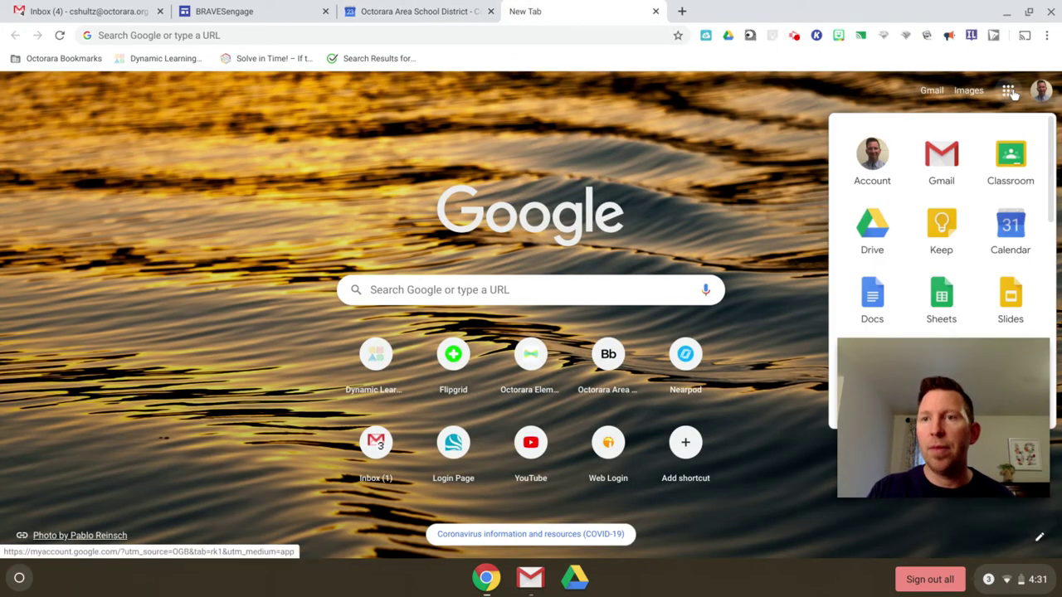
pyautogui.scroll(-2, 971, 235)
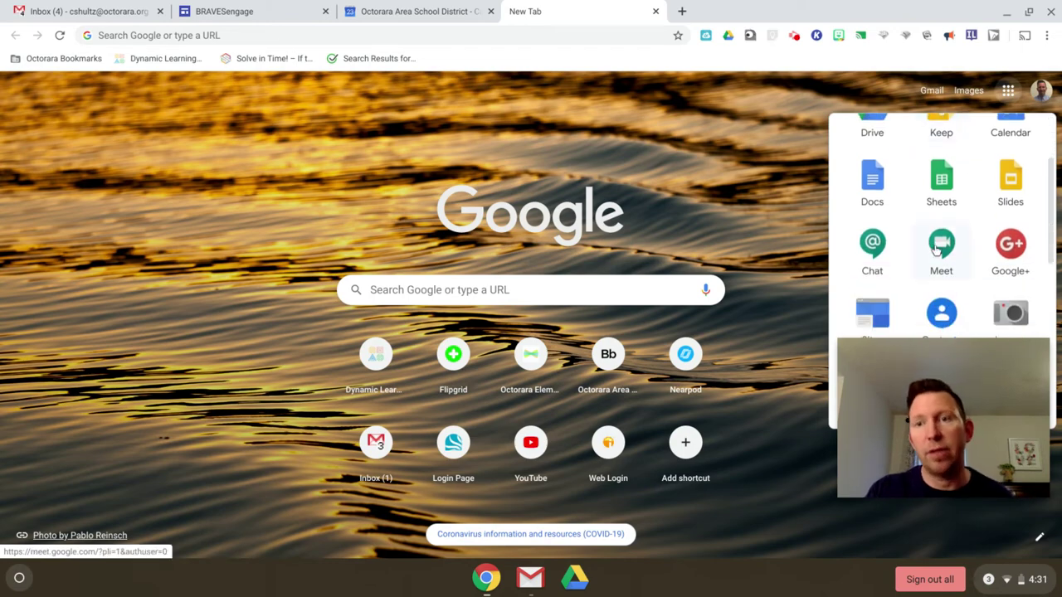
pyautogui.click(941, 242)
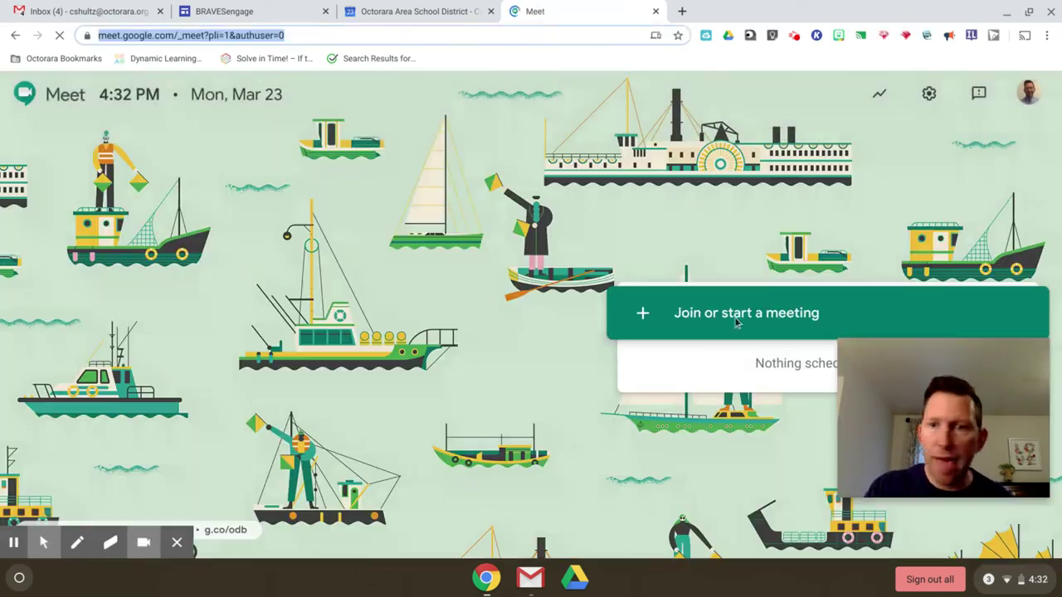
pyautogui.click(644, 317)
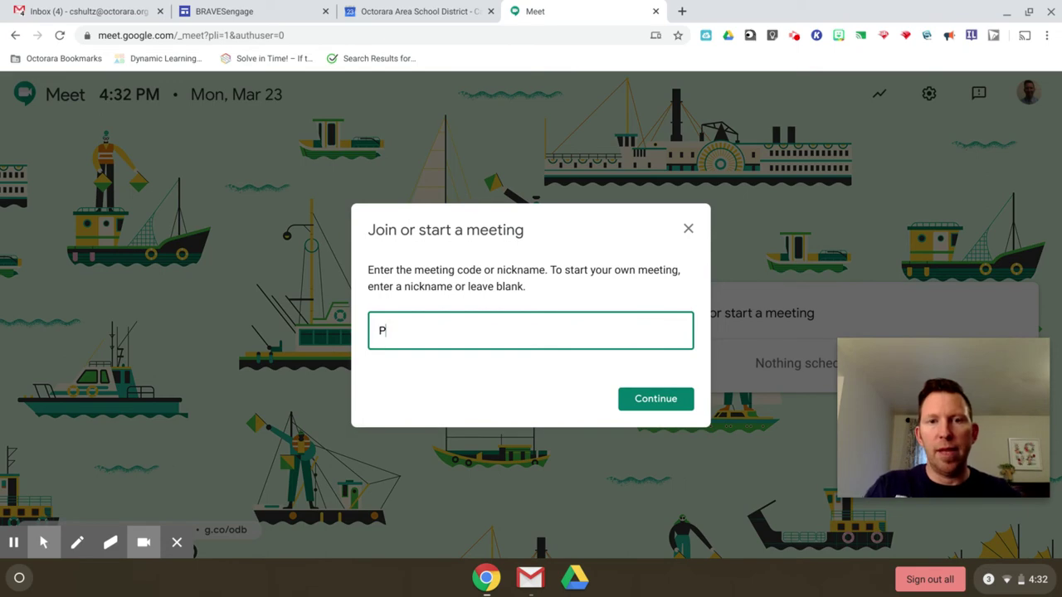
pyautogui.click(666, 398)
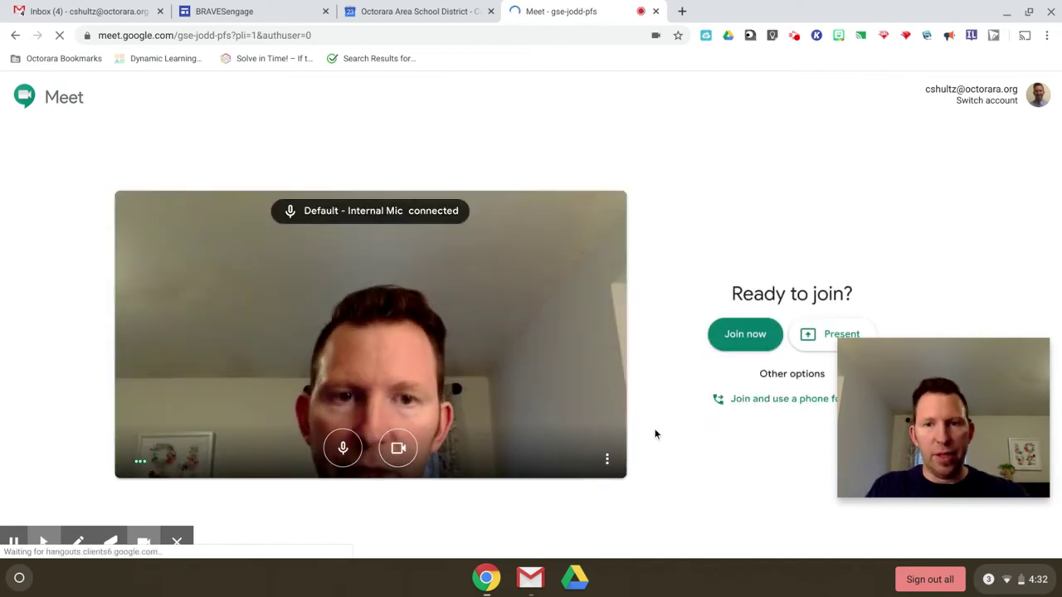
# Join the plc meeting, view the options for inviting people, and close them without inviting anyone
pyautogui.click(739, 338)
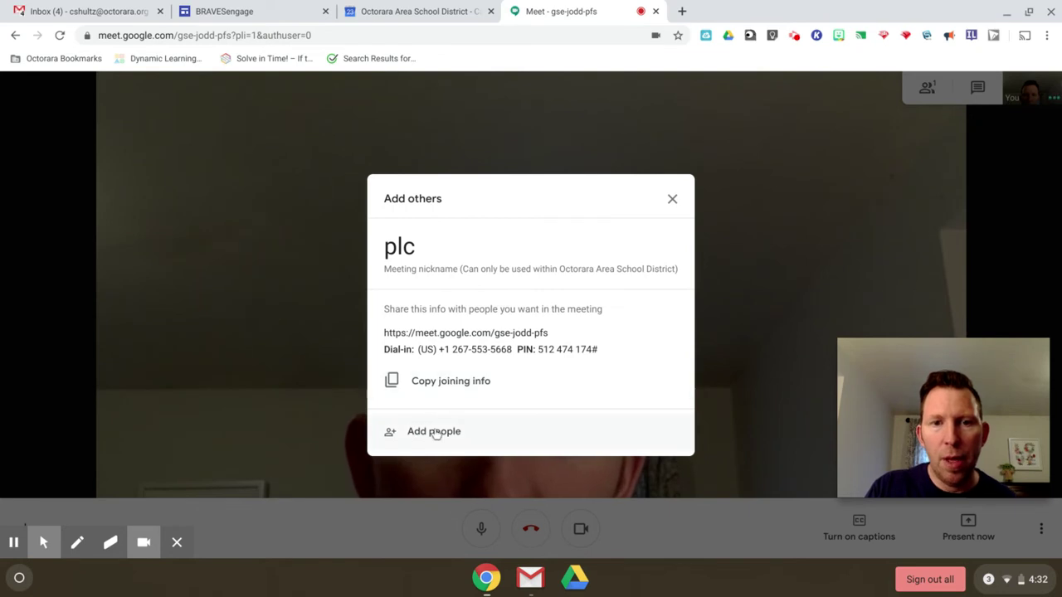
pyautogui.click(434, 430)
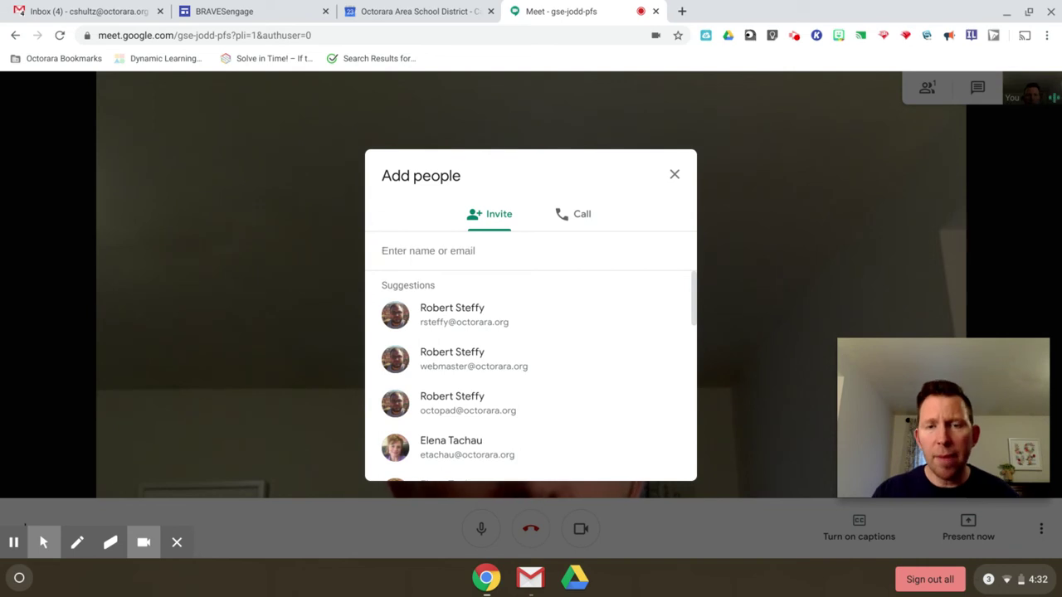
pyautogui.click(675, 177)
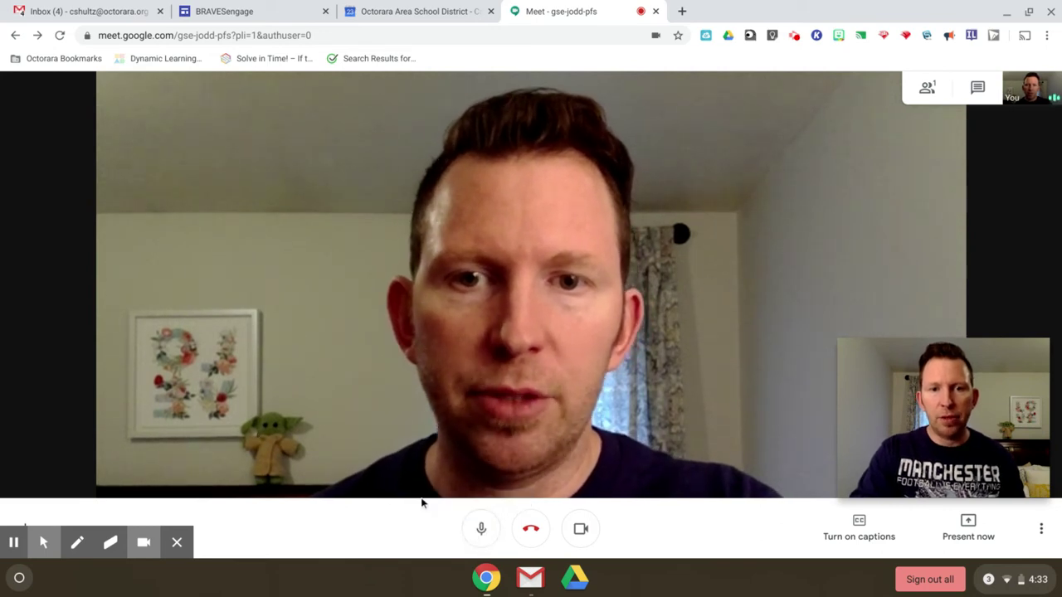
# Turn the microphone and camera off and back on during the call
pyautogui.click(481, 529)
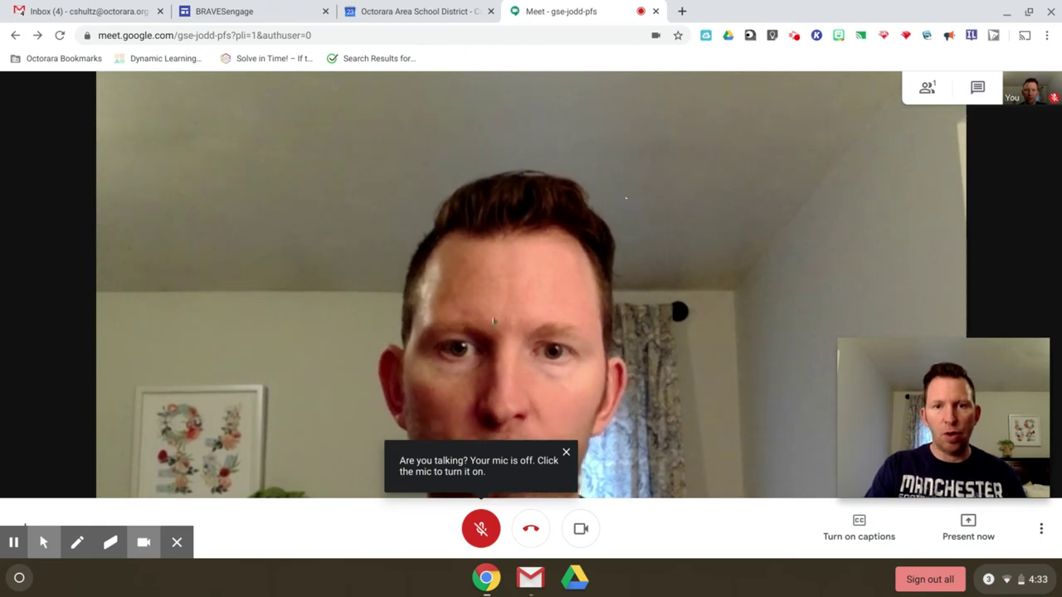
pyautogui.click(566, 452)
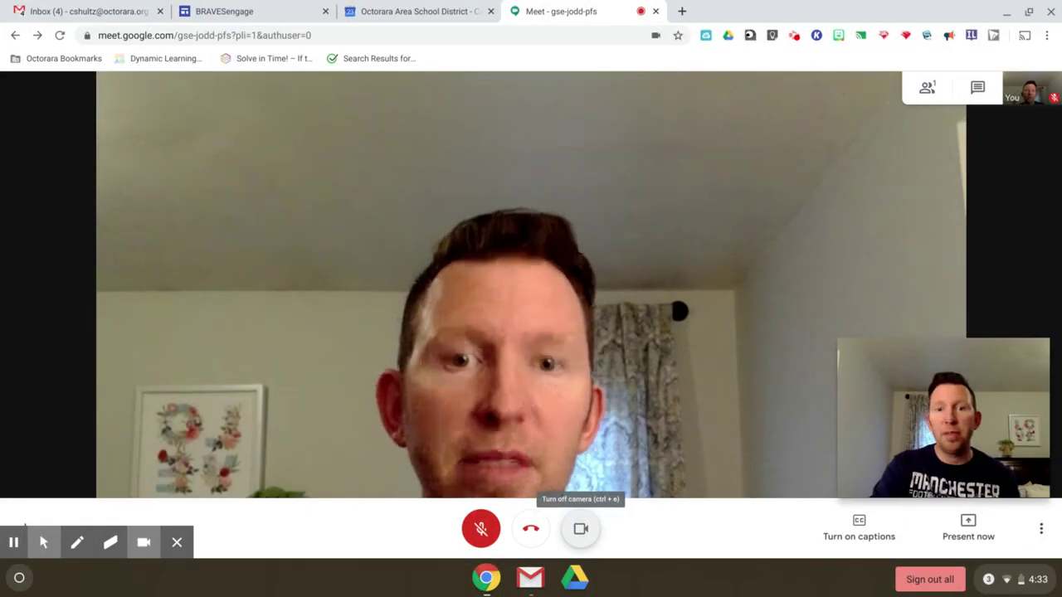
pyautogui.click(581, 528)
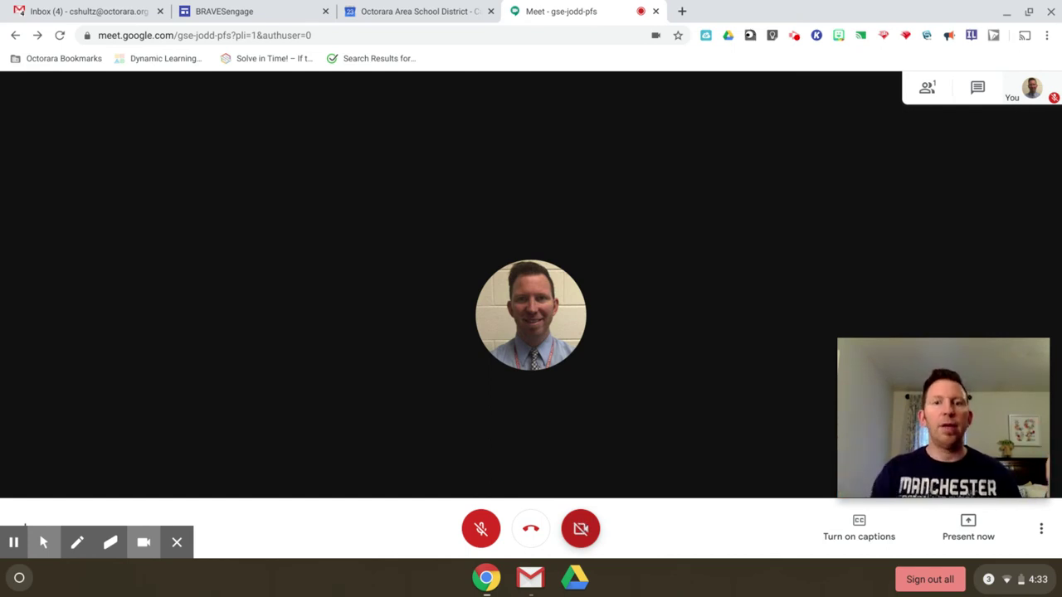
pyautogui.click(581, 528)
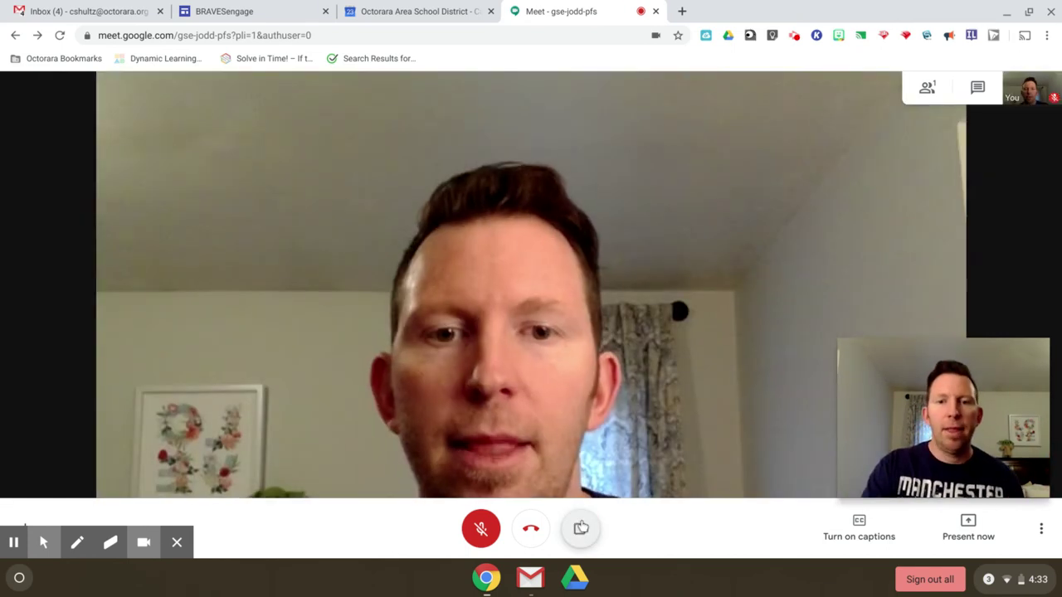
pyautogui.click(479, 530)
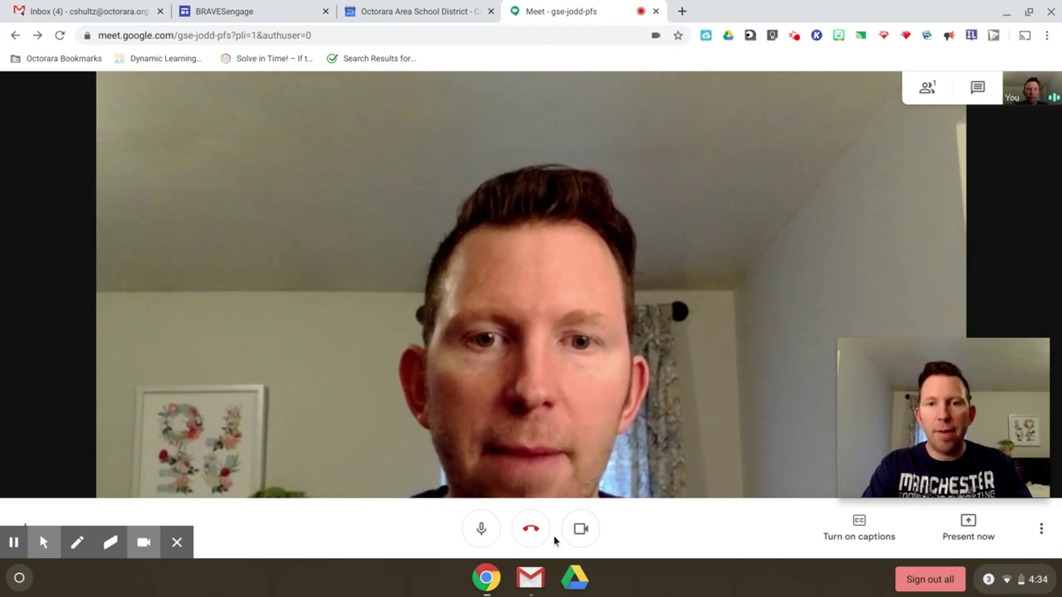
# Leave and close the plc meeting, and discard the unsaved PLC meeting event in the calendar
pyautogui.click(531, 529)
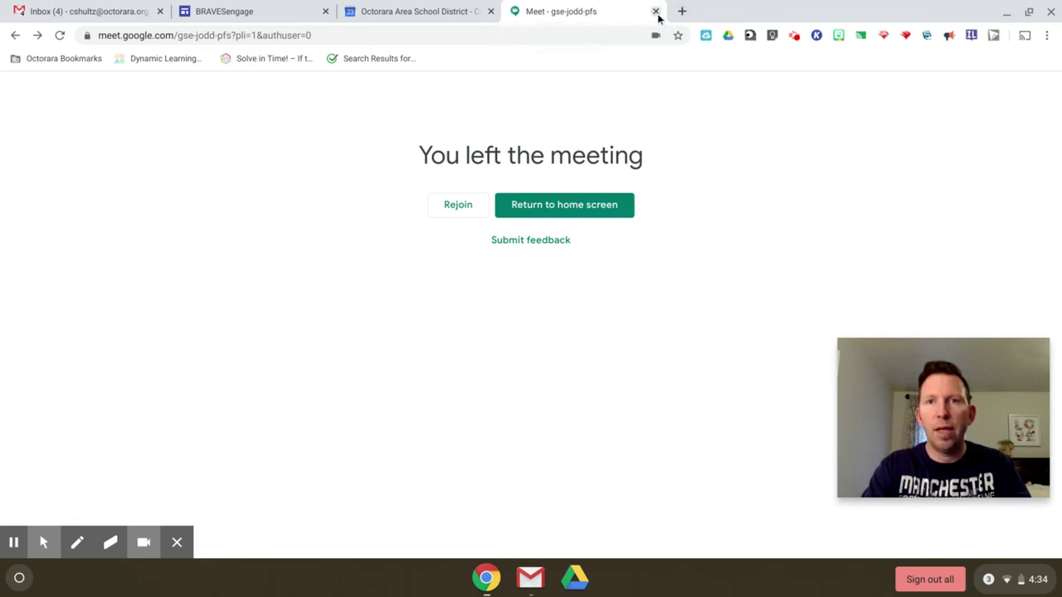
pyautogui.click(655, 11)
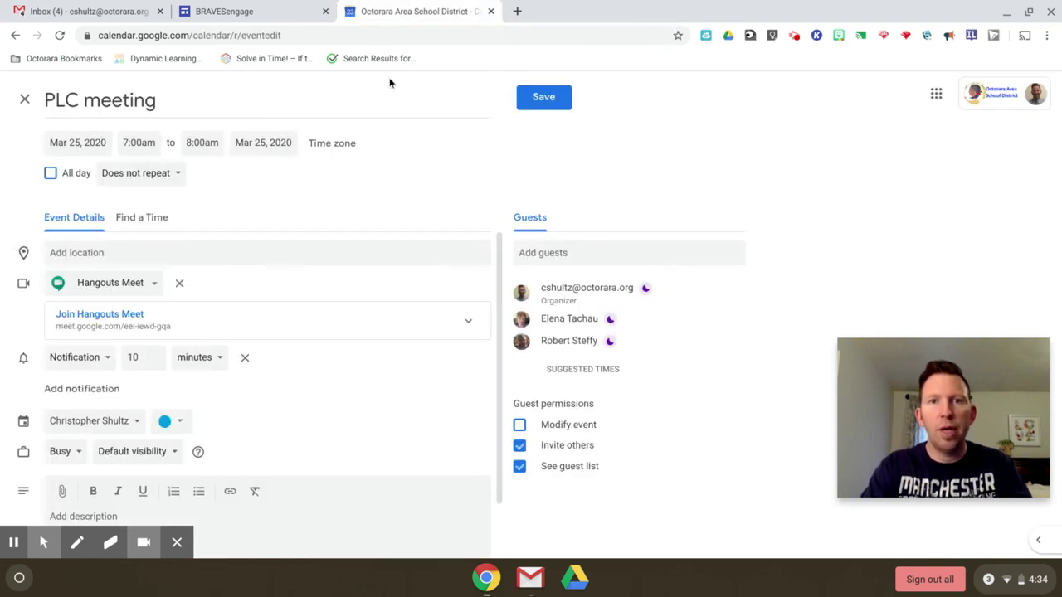
pyautogui.click(26, 100)
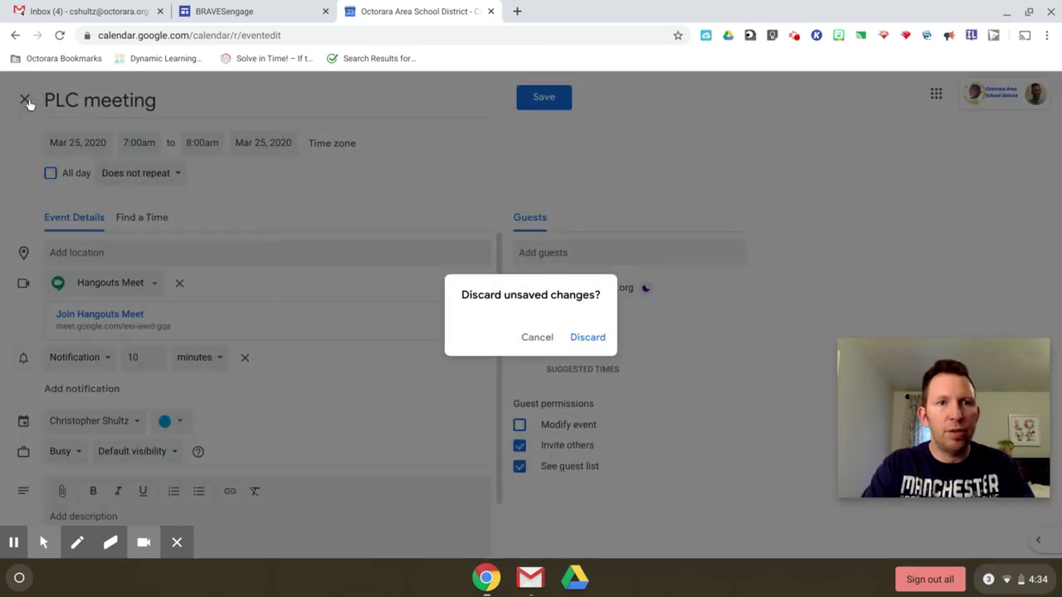
pyautogui.click(587, 336)
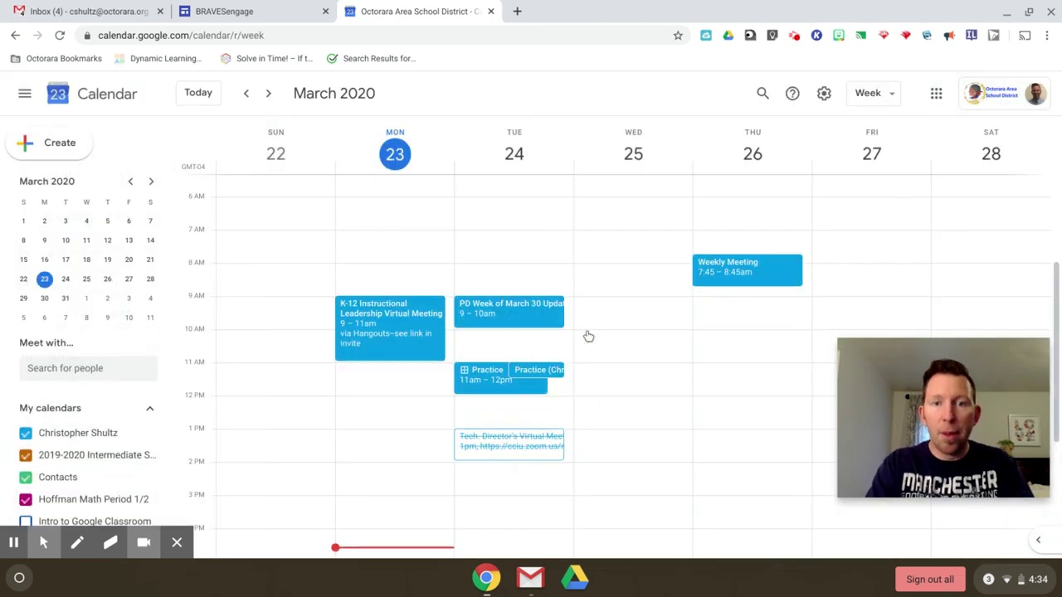